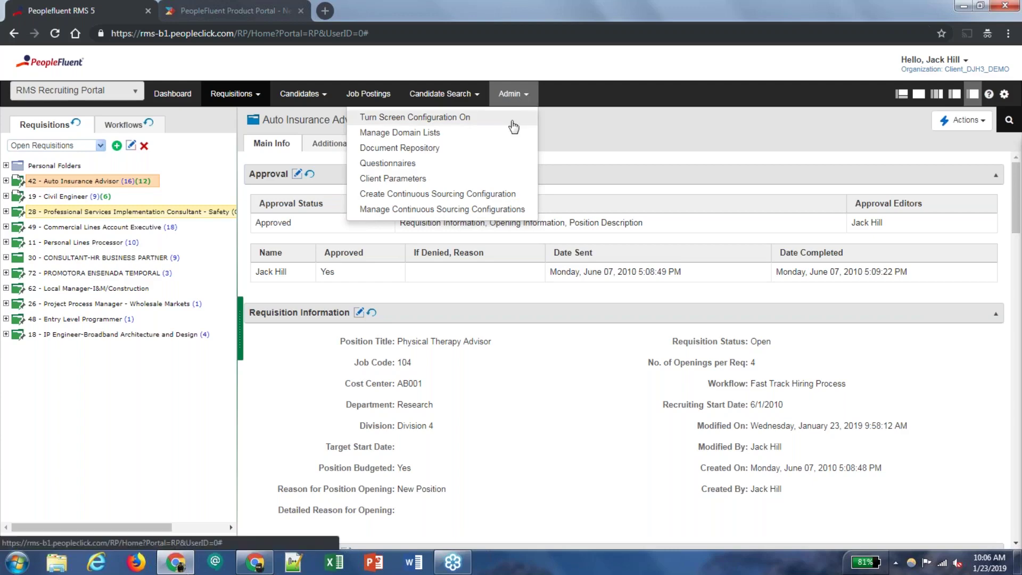
Check the available values of the COMPARE_CANDIDATES client parameter, leaving its setting as is.
{"action": "left_click", "coordinate": [479, 181]}
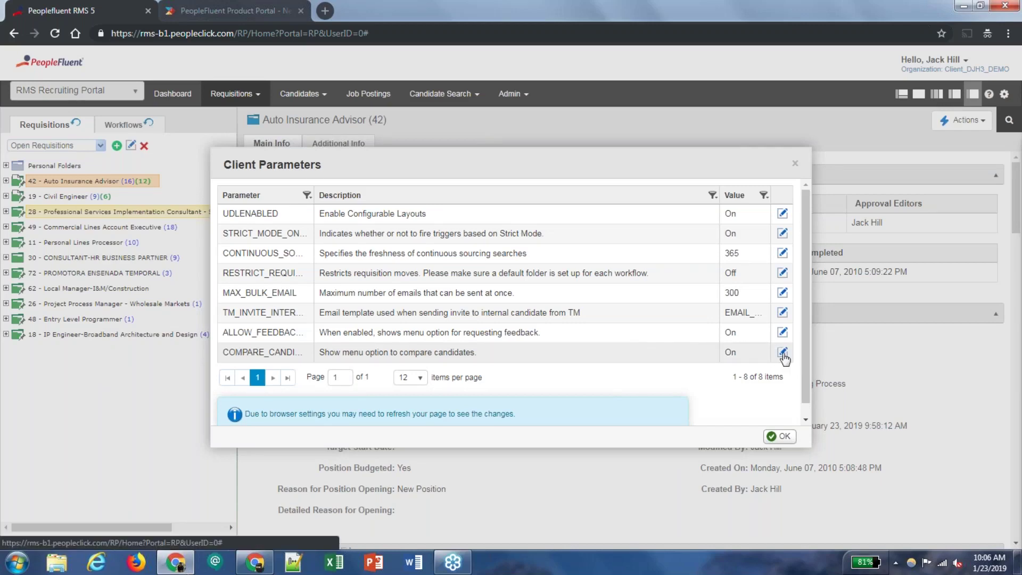
{"action": "left_click", "coordinate": [783, 353]}
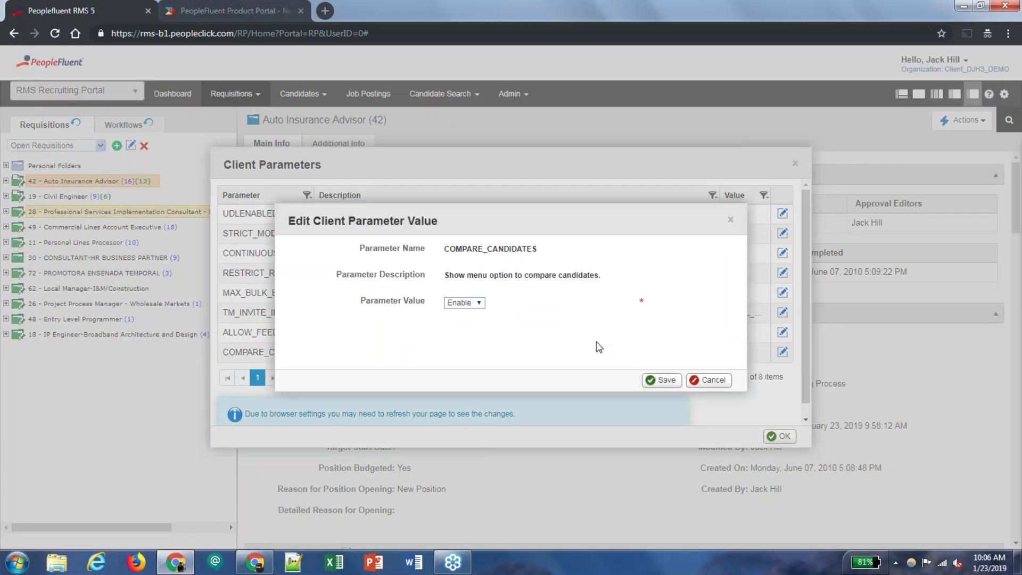
{"action": "left_click", "coordinate": [479, 304]}
{"action": "left_click", "coordinate": [460, 324]}
{"action": "left_click", "coordinate": [697, 381]}
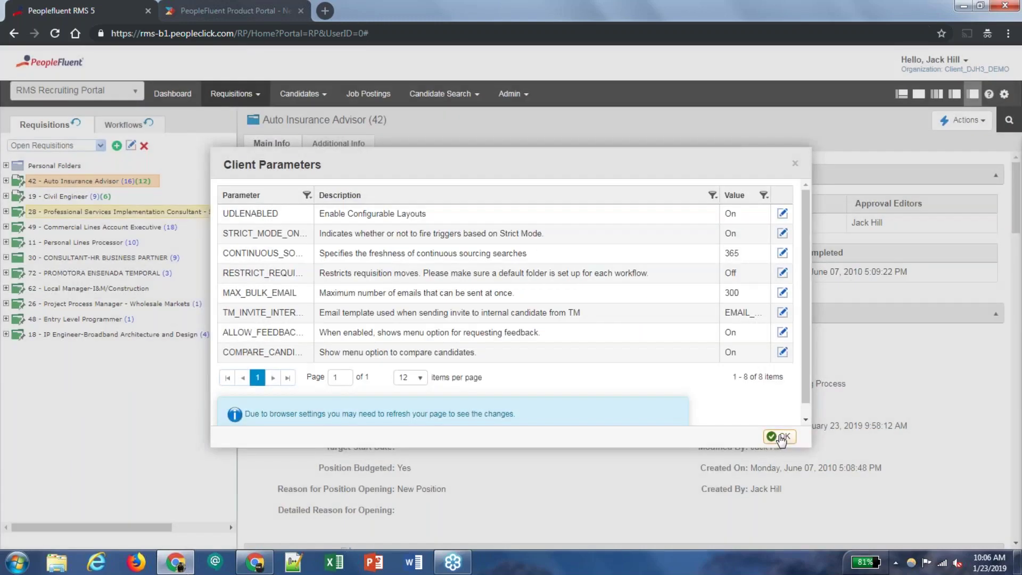
{"action": "left_click", "coordinate": [795, 165]}
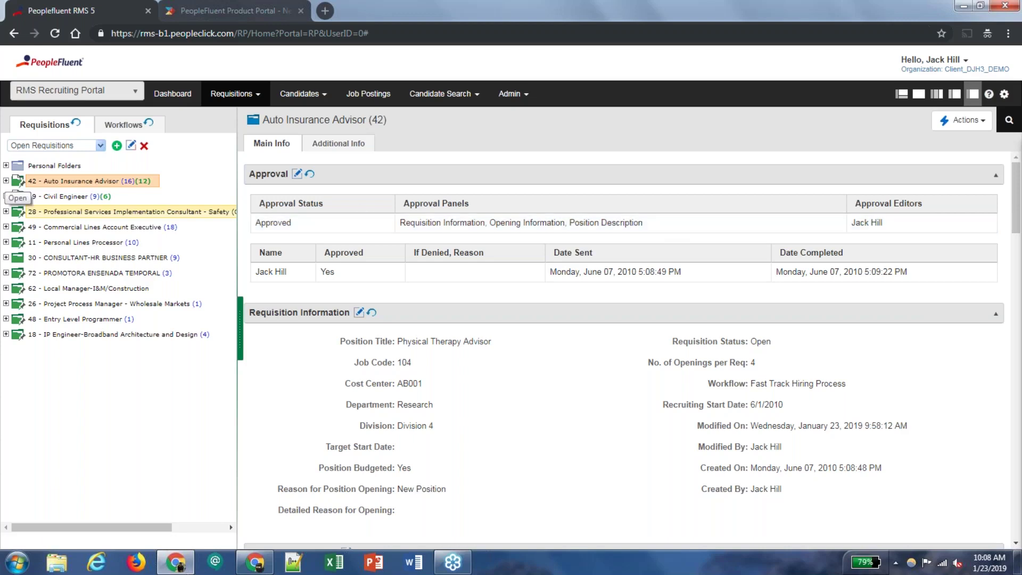
Expand requisition 42's Hiring Manager Review folder and read the requisition's position description and requirements.
{"action": "left_click", "coordinate": [6, 180]}
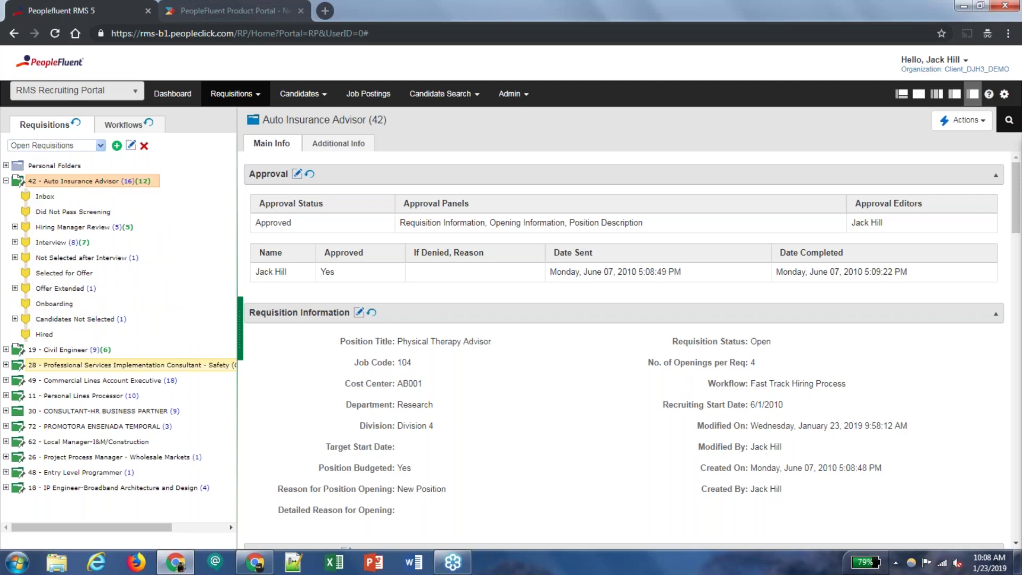
{"action": "left_click", "coordinate": [15, 226]}
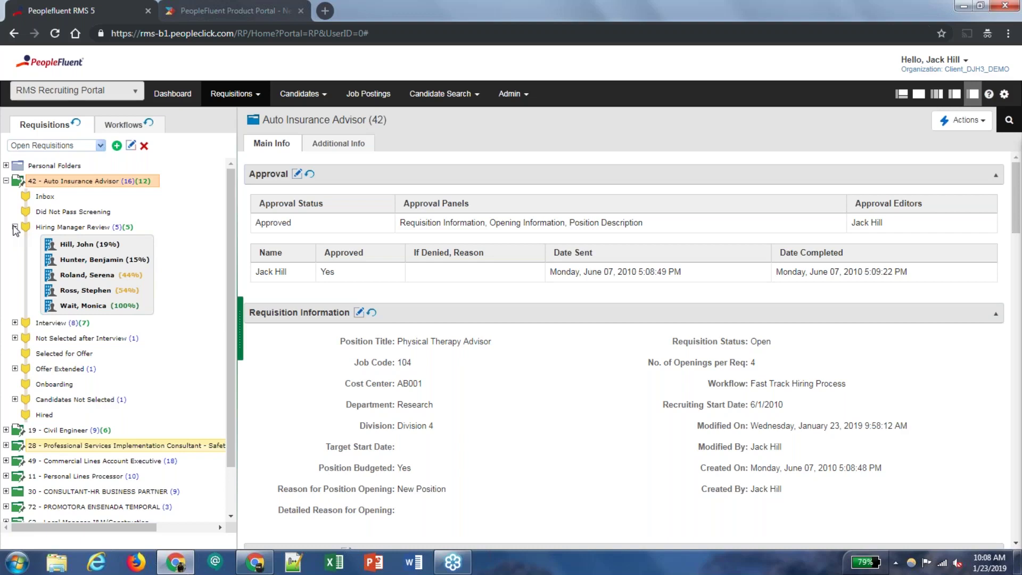
{"action": "left_click", "coordinate": [100, 182]}
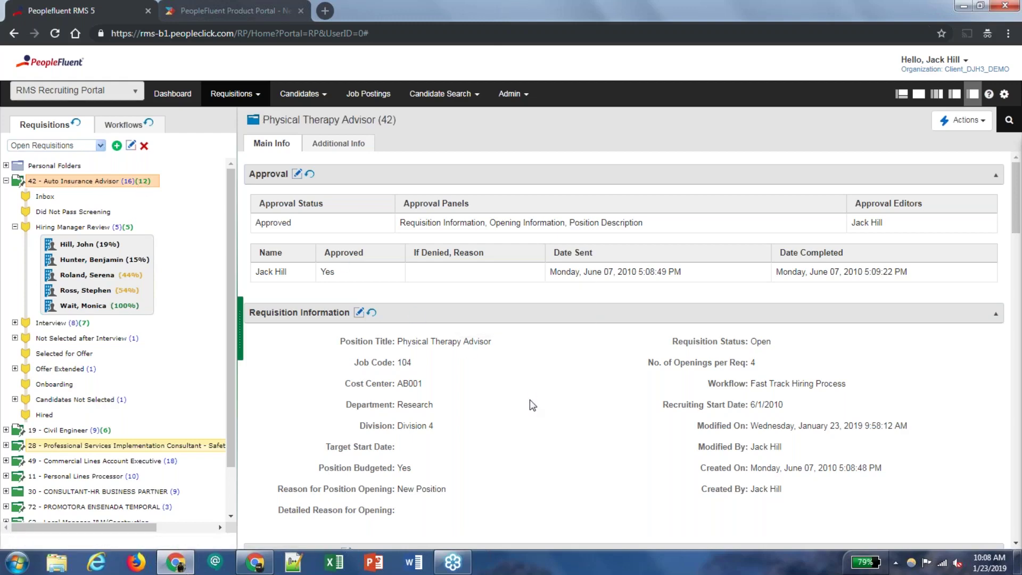
{"action": "scroll", "coordinate": [533, 405], "scroll_direction": "down", "scroll_amount": 10}
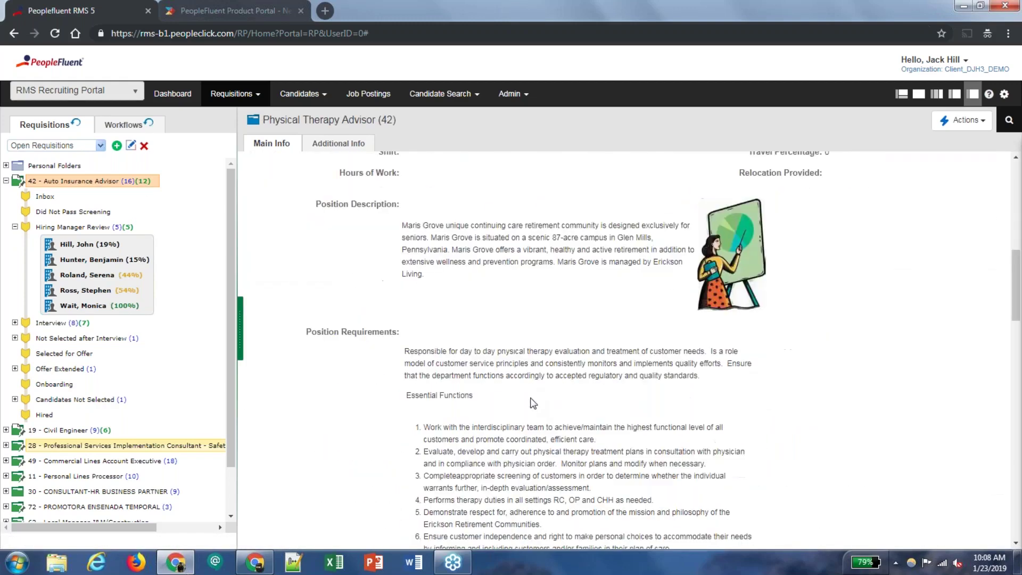
{"action": "scroll", "coordinate": [532, 403], "scroll_direction": "down", "scroll_amount": 2}
{"action": "scroll", "coordinate": [416, 238], "scroll_direction": "up", "scroll_amount": 2}
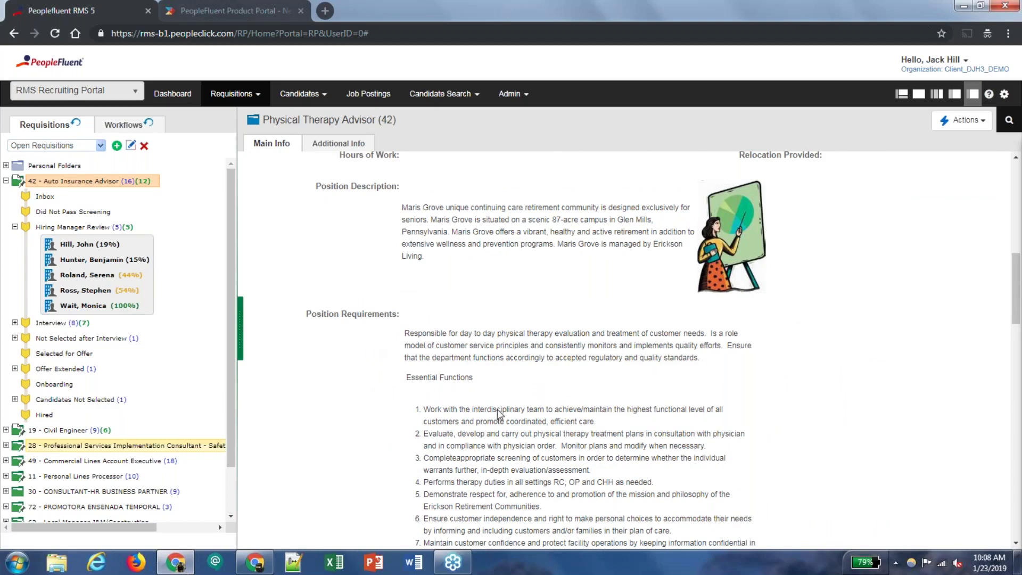
{"action": "scroll", "coordinate": [500, 415], "scroll_direction": "down", "scroll_amount": 1}
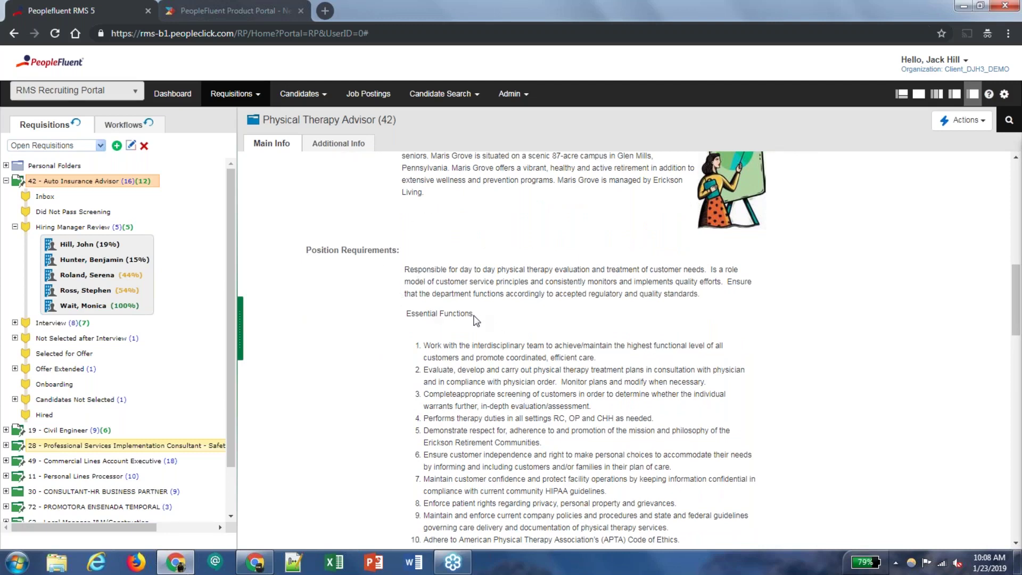
{"action": "scroll", "coordinate": [475, 319], "scroll_direction": "up", "scroll_amount": 1}
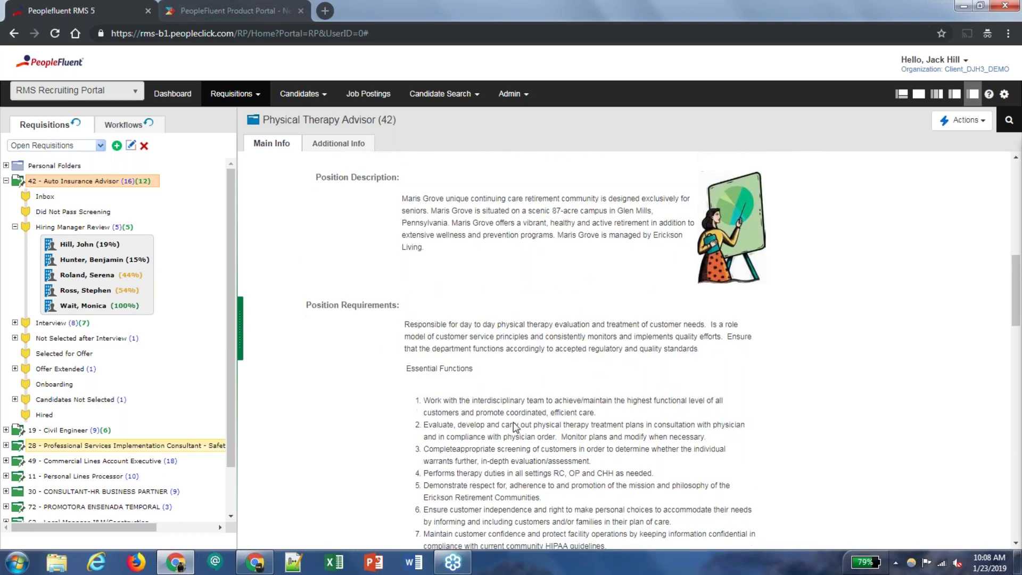
{"action": "scroll", "coordinate": [484, 404], "scroll_direction": "down", "scroll_amount": 2}
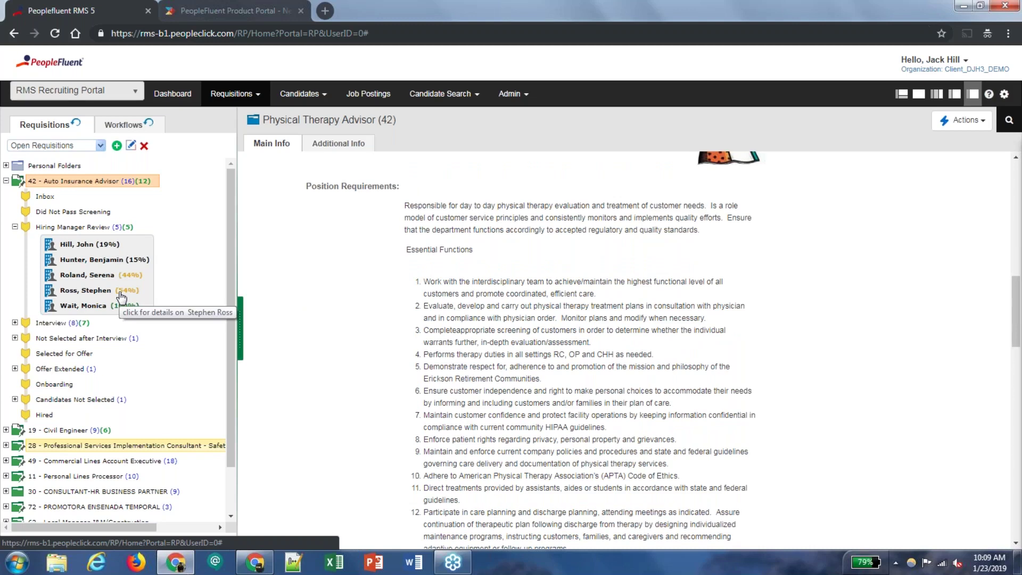
View the candidate match percentages in requisition 42's Interview folder instead of Hiring Manager Review, and collapse the requisition.
{"action": "left_click", "coordinate": [14, 226]}
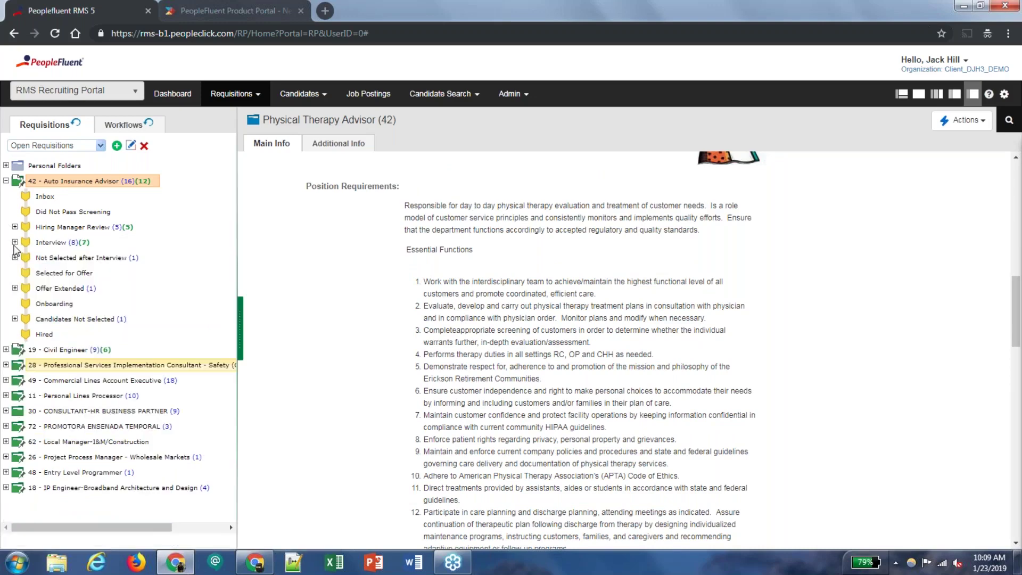
{"action": "left_click", "coordinate": [15, 243]}
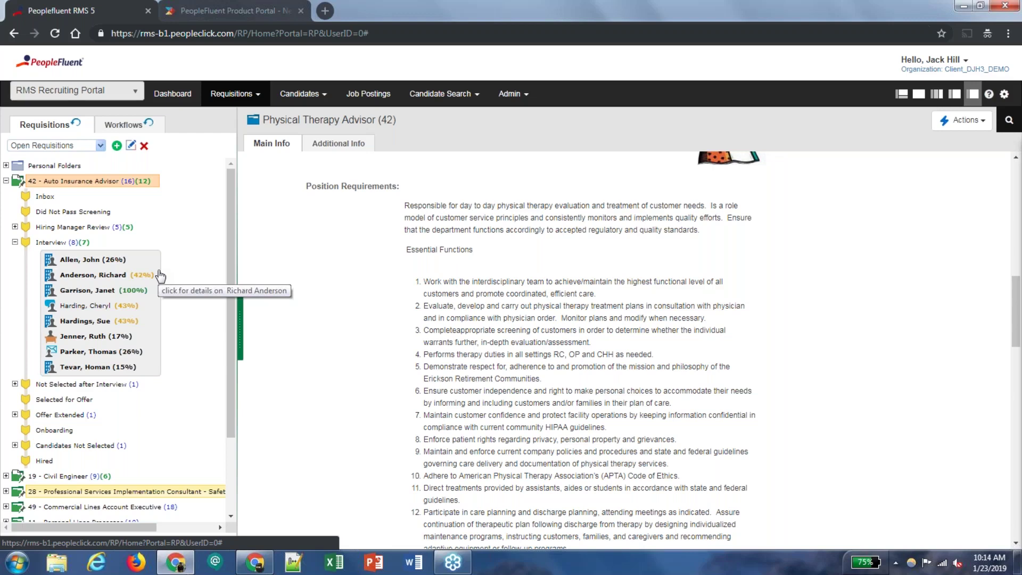
{"action": "left_click", "coordinate": [5, 181]}
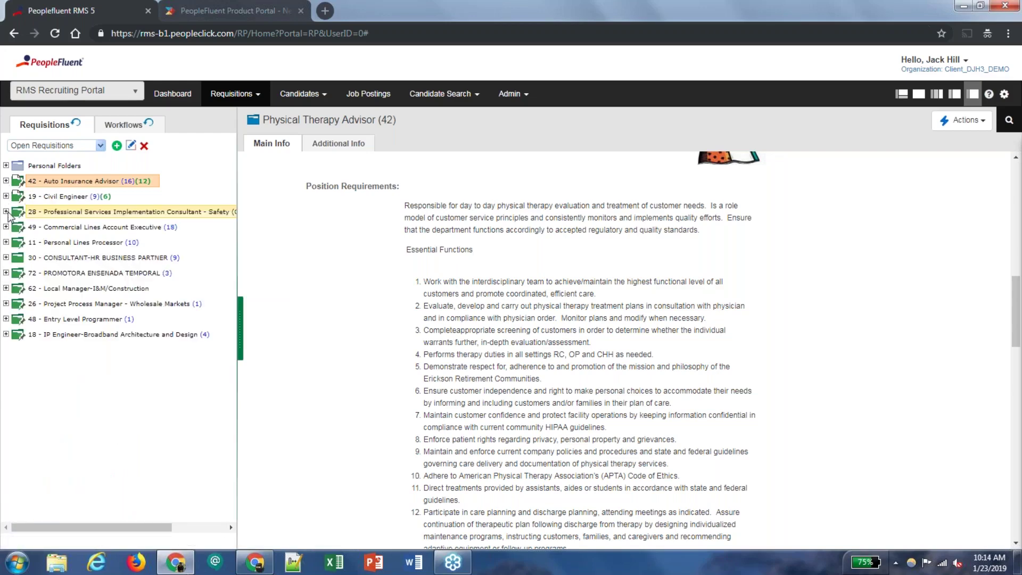
Expand the Inbox of requisition 28, Professional Services Implementation Consultant - Safety, and examine the match percentages of its candidates.
{"action": "left_click", "coordinate": [6, 212]}
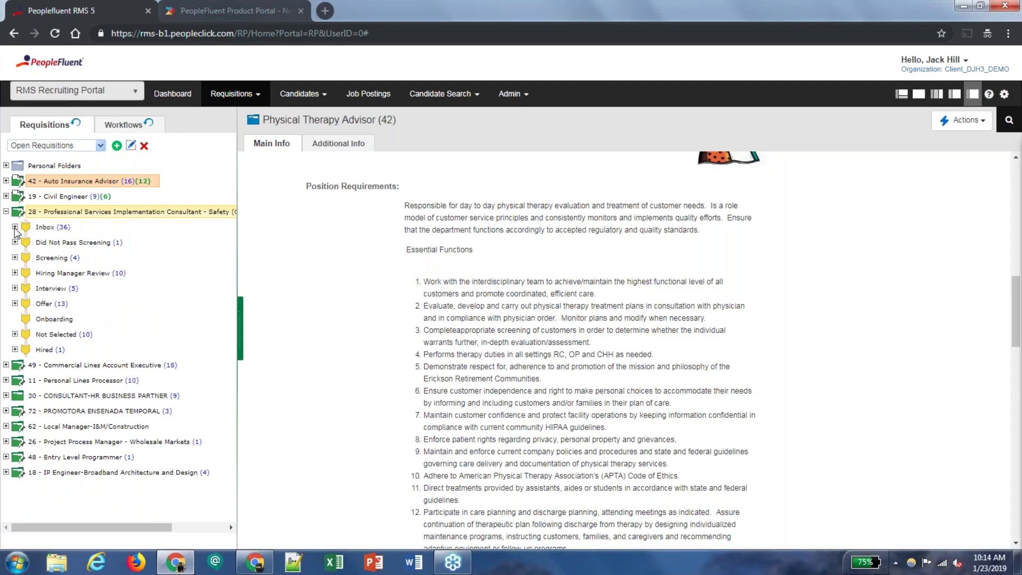
{"action": "left_click", "coordinate": [15, 228]}
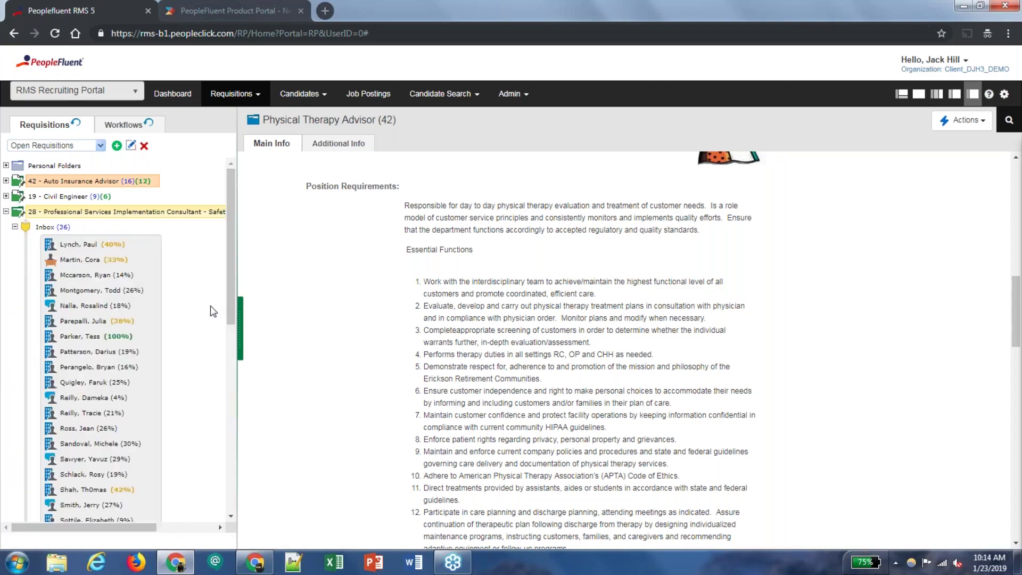
{"action": "scroll", "coordinate": [210, 314], "scroll_direction": "down", "scroll_amount": 1}
{"action": "scroll", "coordinate": [205, 322], "scroll_direction": "down", "scroll_amount": 2}
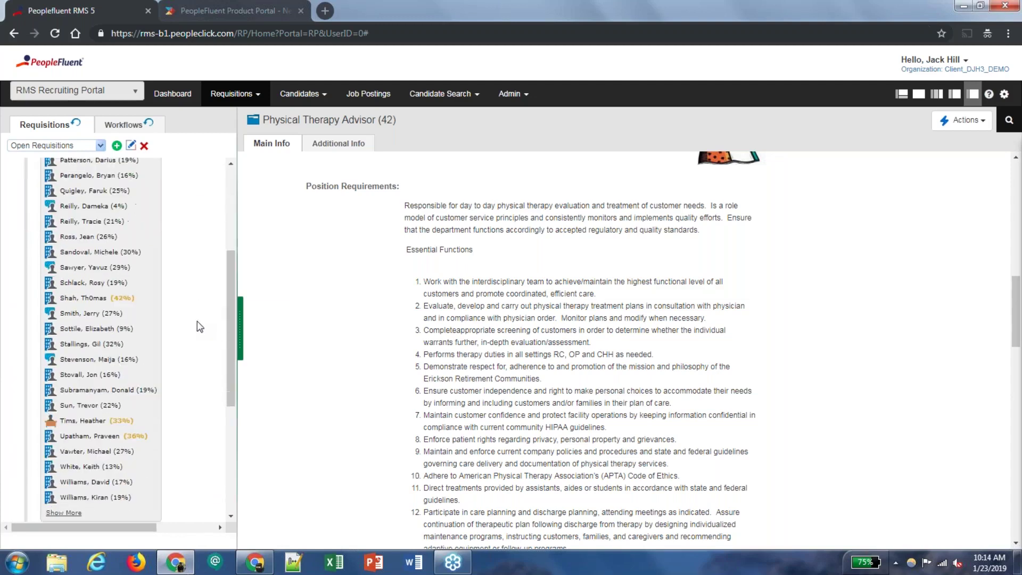
{"action": "scroll", "coordinate": [197, 321], "scroll_direction": "up", "scroll_amount": 3}
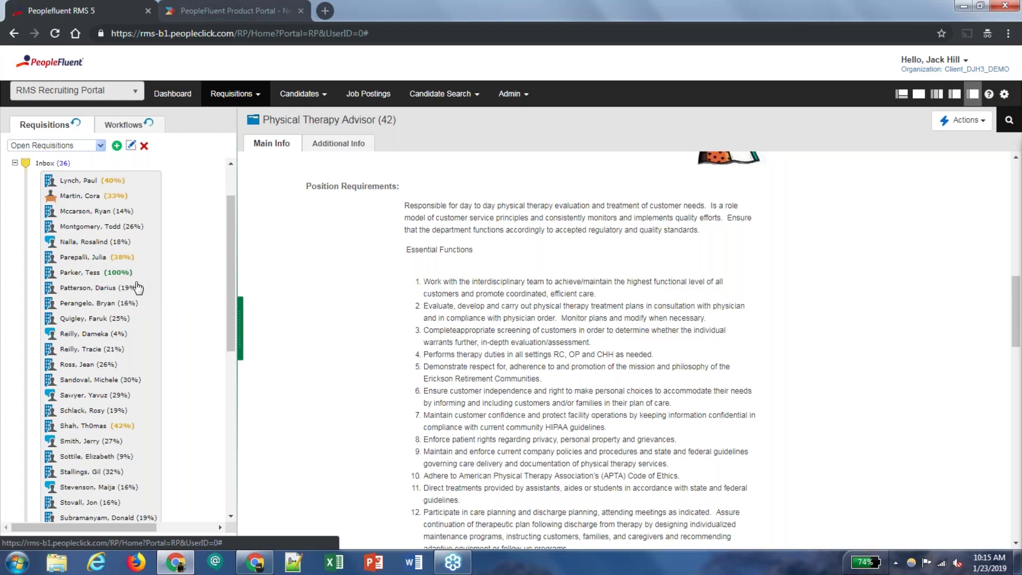
{"action": "left_click", "coordinate": [16, 164]}
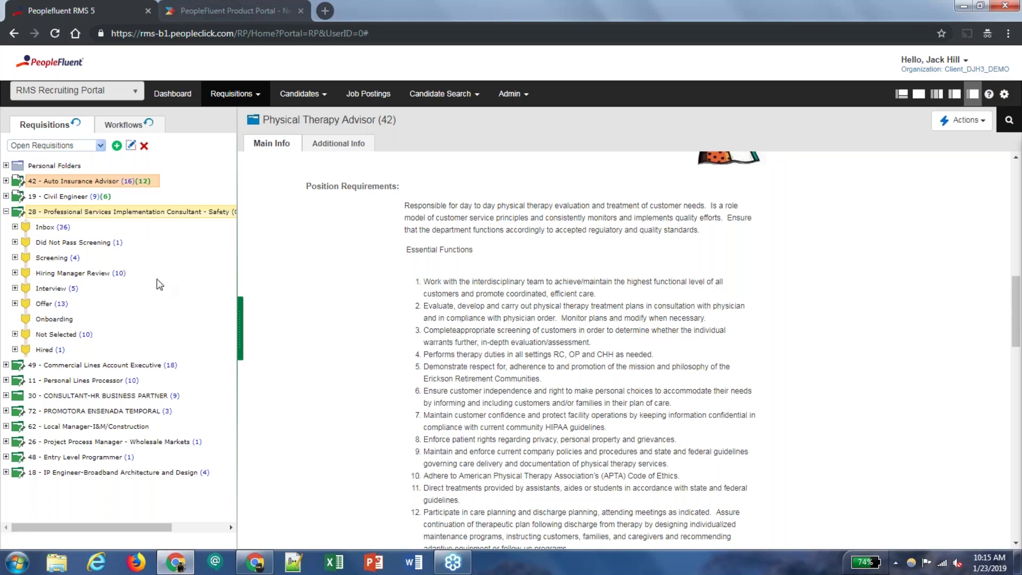
{"action": "left_click", "coordinate": [15, 227]}
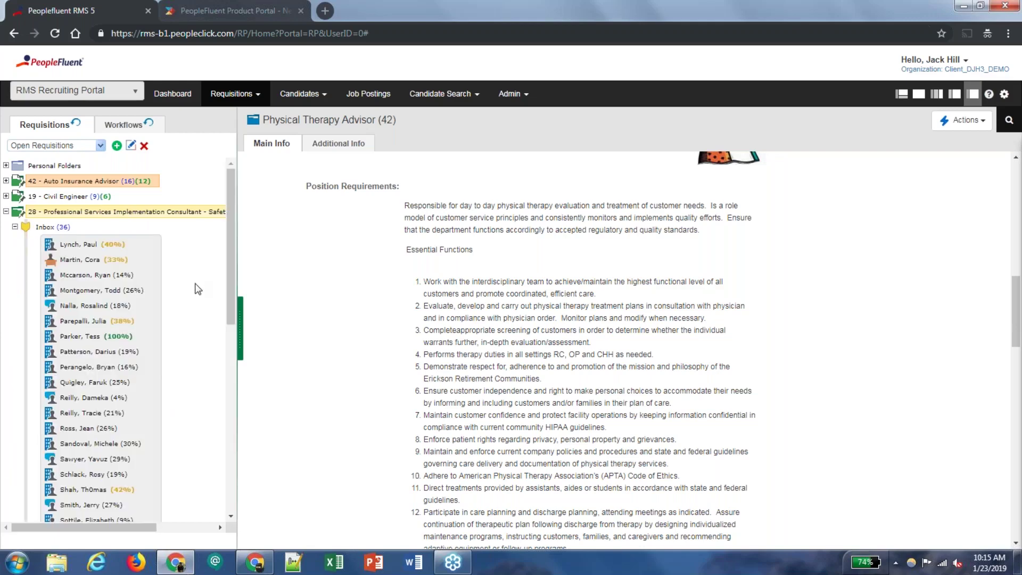
{"action": "scroll", "coordinate": [198, 289], "scroll_direction": "down", "scroll_amount": 3}
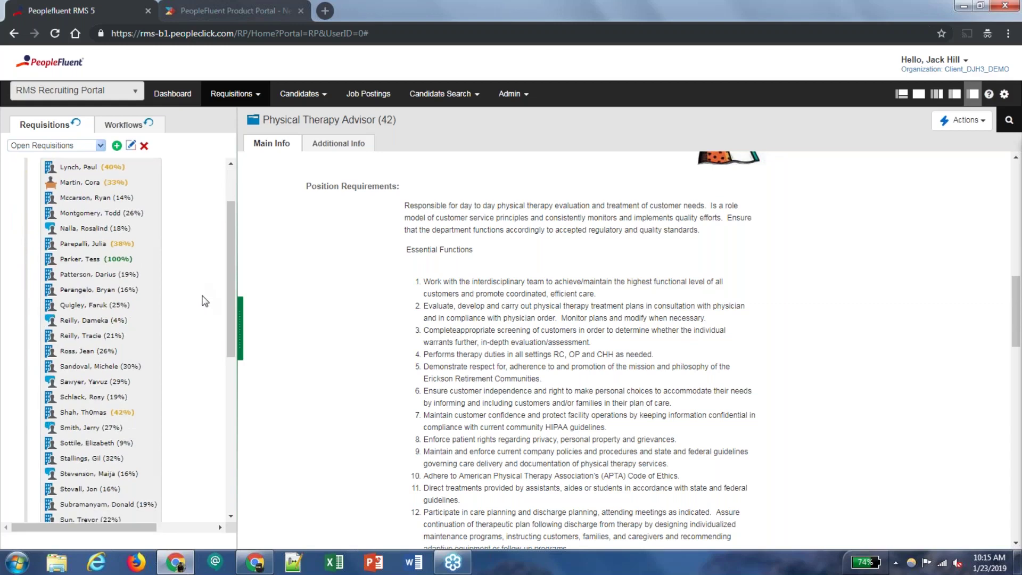
{"action": "scroll", "coordinate": [205, 302], "scroll_direction": "up", "scroll_amount": 2}
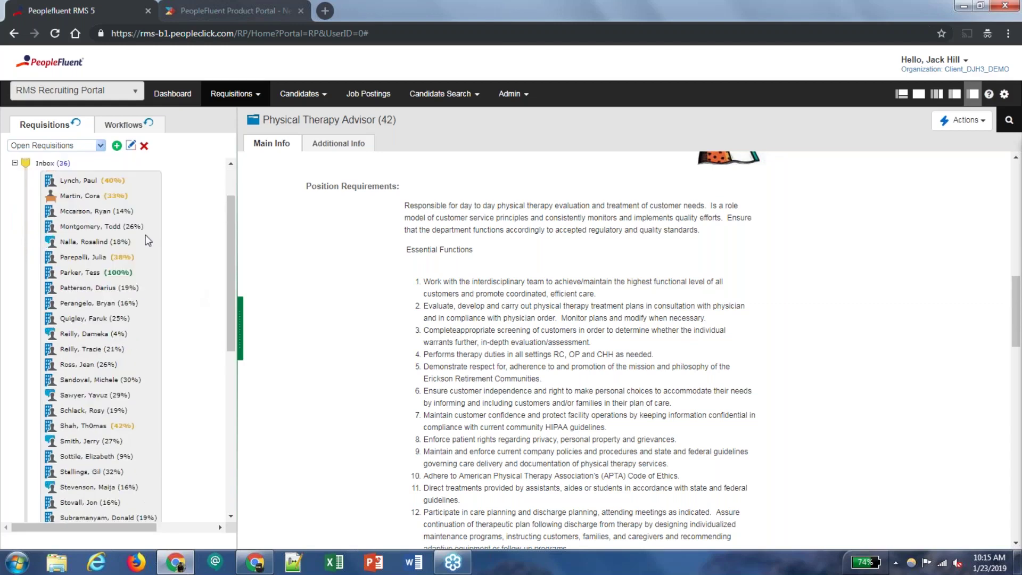
{"action": "scroll", "coordinate": [52, 194], "scroll_direction": "up", "scroll_amount": 1}
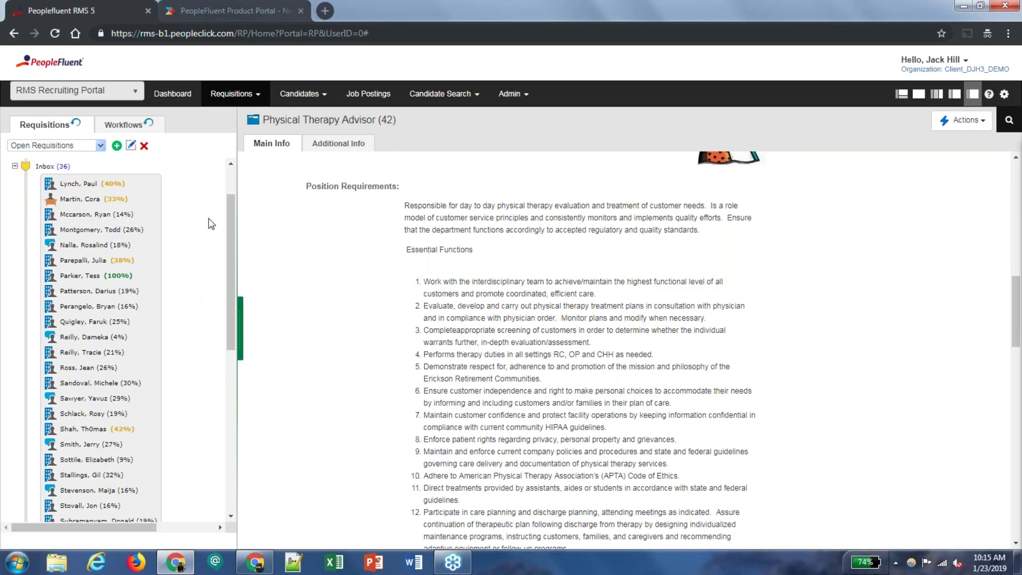
{"action": "scroll", "coordinate": [99, 227], "scroll_direction": "up", "scroll_amount": 2}
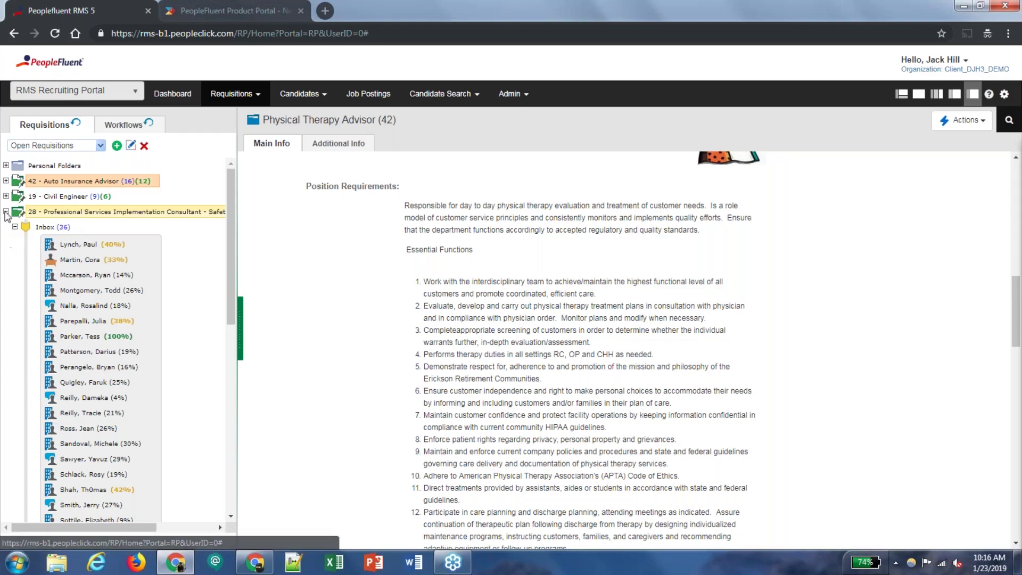
Open the record of the 100% match candidate in requisition 28's Inbox and read through the resume.
{"action": "left_click", "coordinate": [96, 337]}
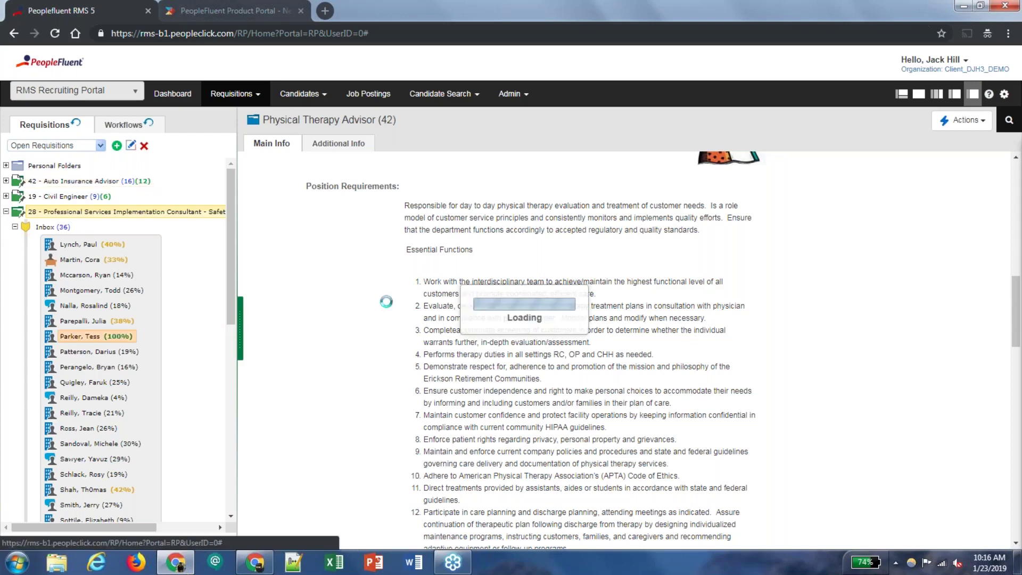
{"action": "scroll", "coordinate": [405, 372], "scroll_direction": "down", "scroll_amount": 7}
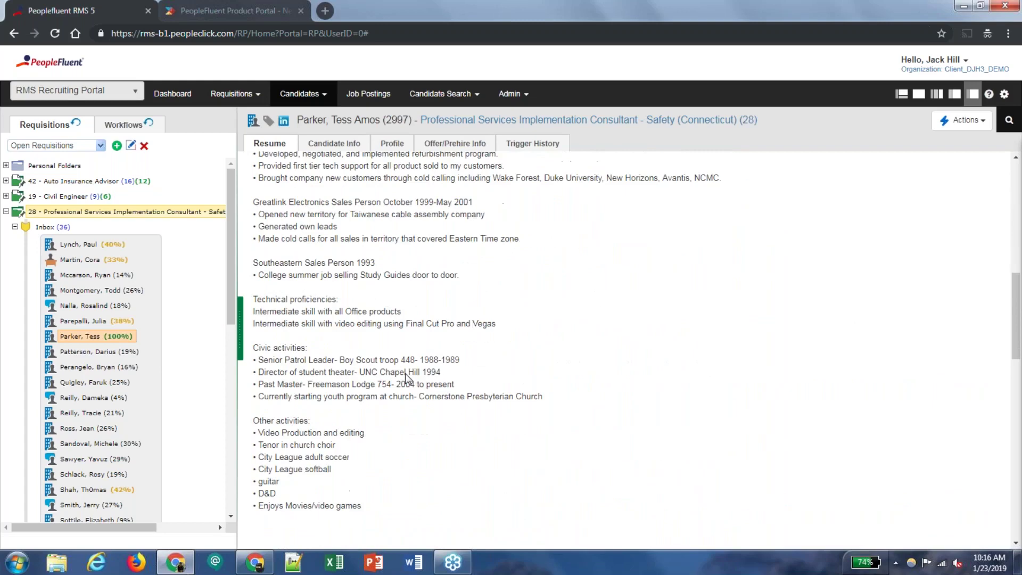
{"action": "scroll", "coordinate": [405, 373], "scroll_direction": "up", "scroll_amount": 8}
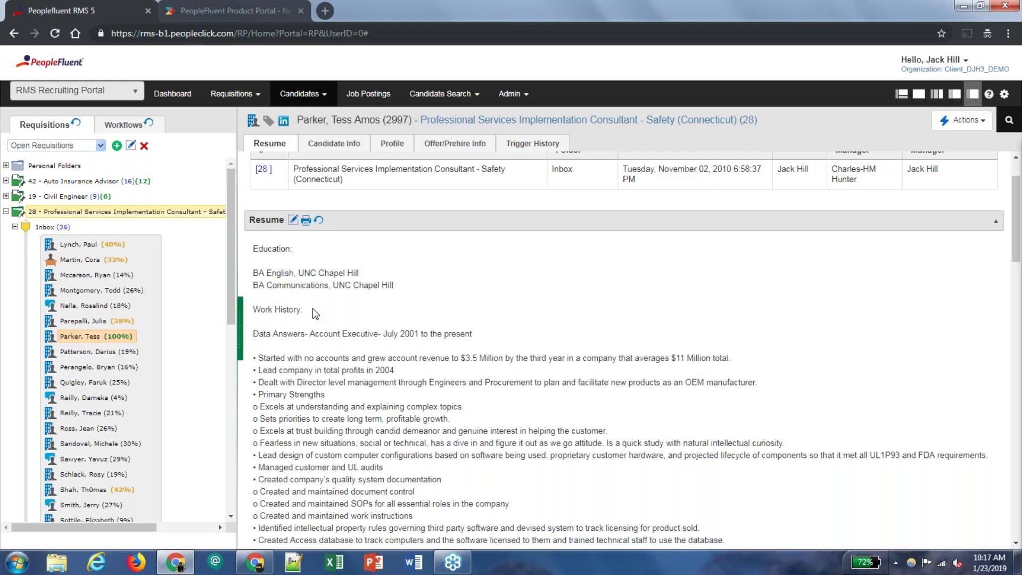
View requisition 28's Inbox candidates as a grid below the requisition details, enlarge the grid, and restore the single-pane detail layout.
{"action": "left_click", "coordinate": [56, 227]}
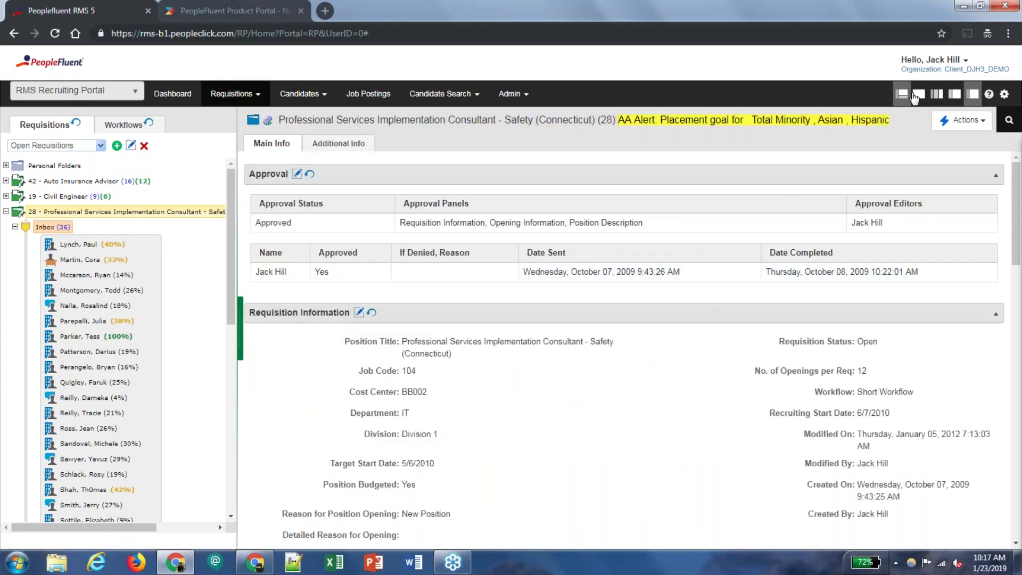
{"action": "left_click", "coordinate": [906, 99]}
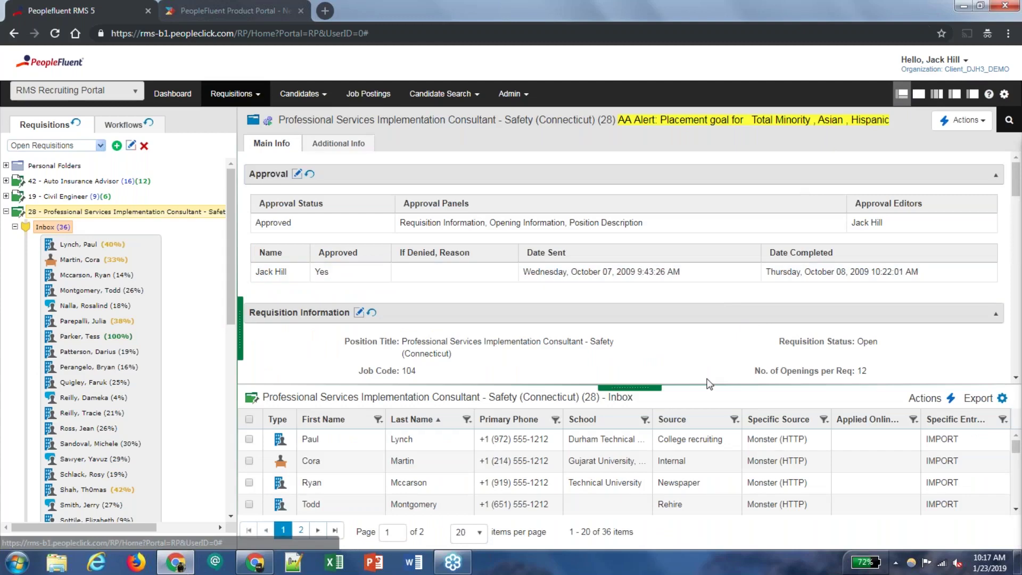
{"action": "left_click_drag", "start_coordinate": [624, 387], "coordinate": [634, 291]}
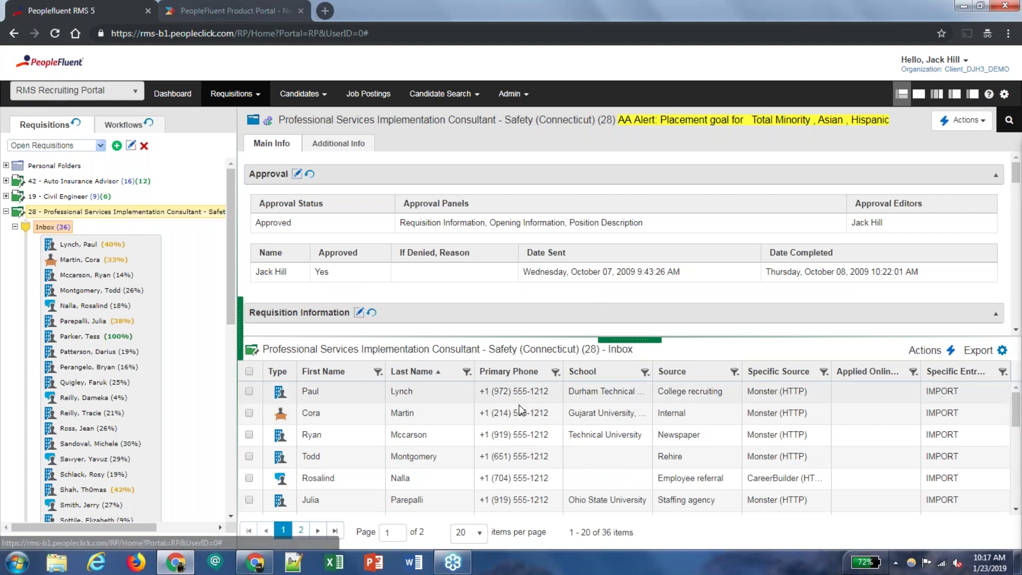
{"action": "left_click", "coordinate": [973, 94]}
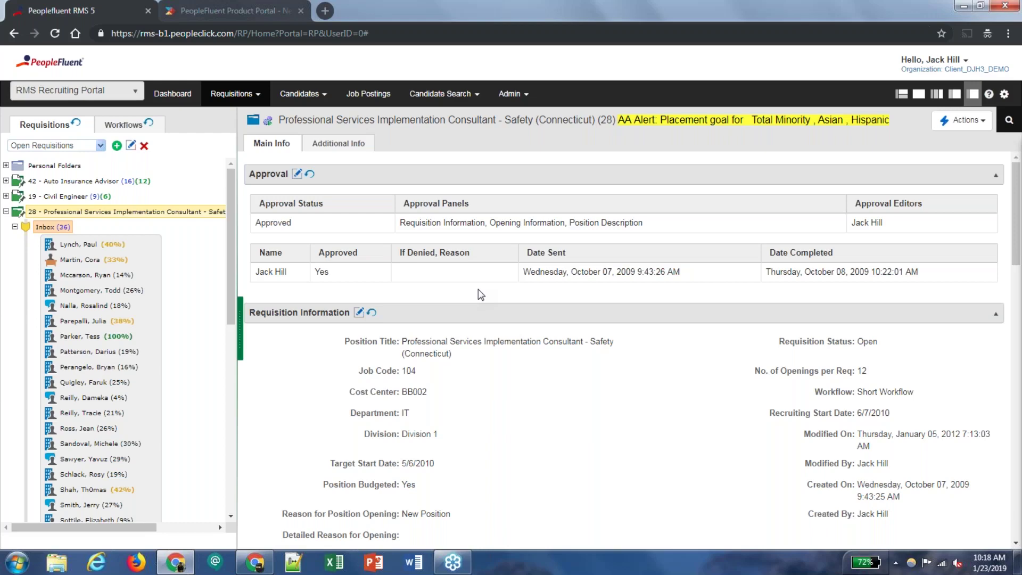
Reopen the 100% match candidate's resume from the Inbox, and collapse the Inbox folder and requisition 28.
{"action": "left_click", "coordinate": [122, 338]}
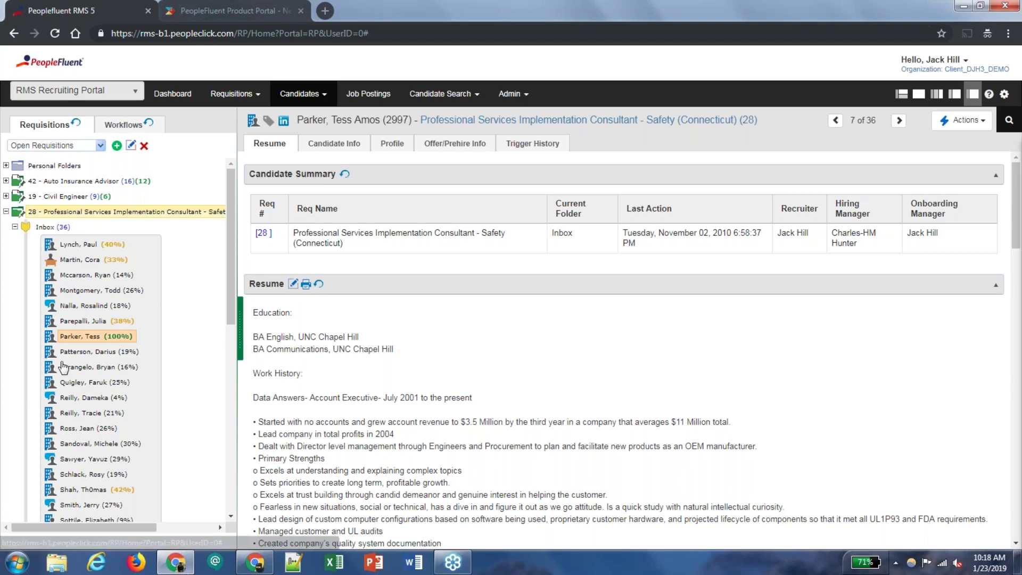
{"action": "left_click", "coordinate": [15, 227]}
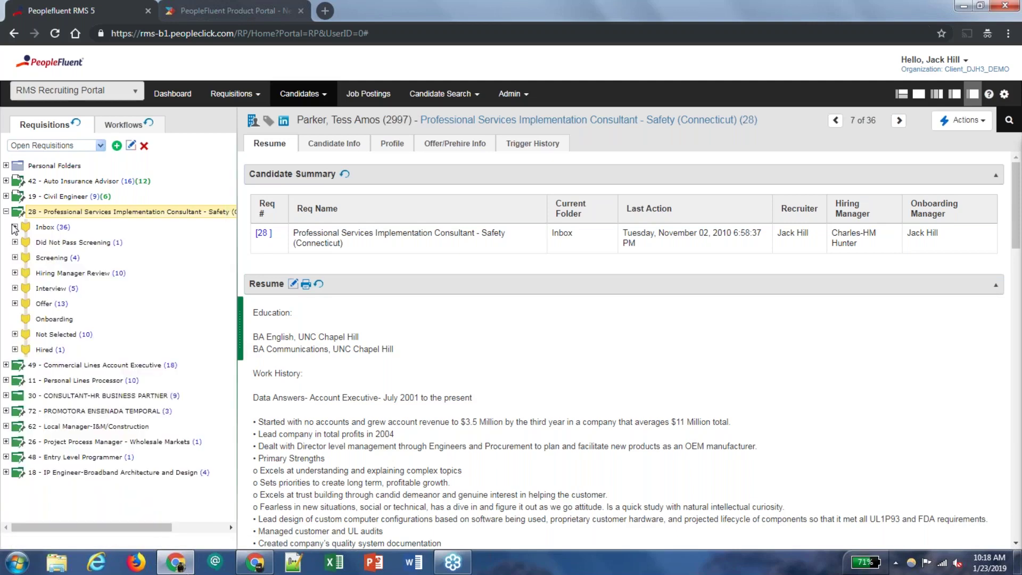
{"action": "left_click", "coordinate": [6, 211]}
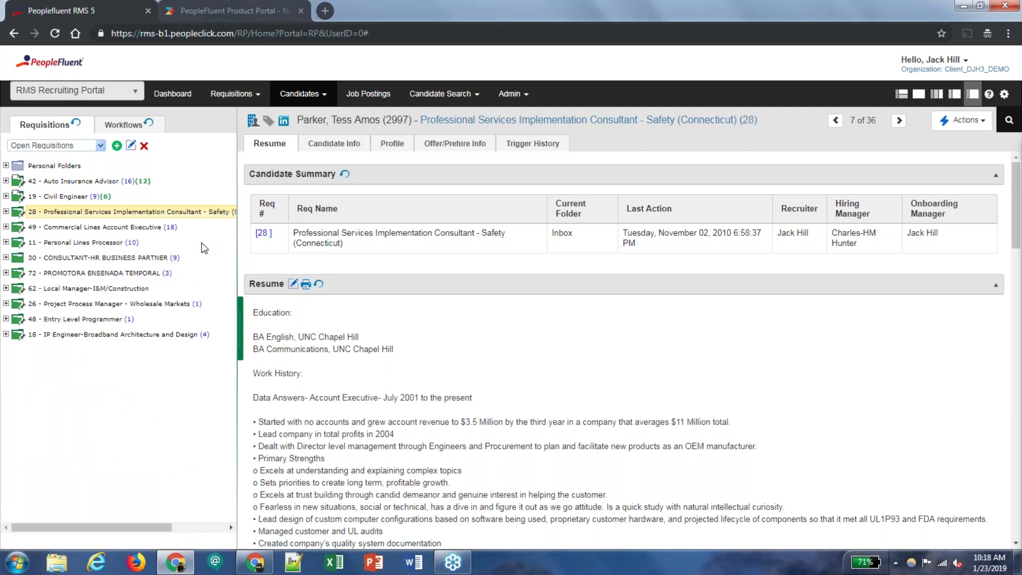
Expand requisition 42, Auto Insurance Advisor, and compare the first four candidates in its Interview folder.
{"action": "left_click", "coordinate": [6, 181]}
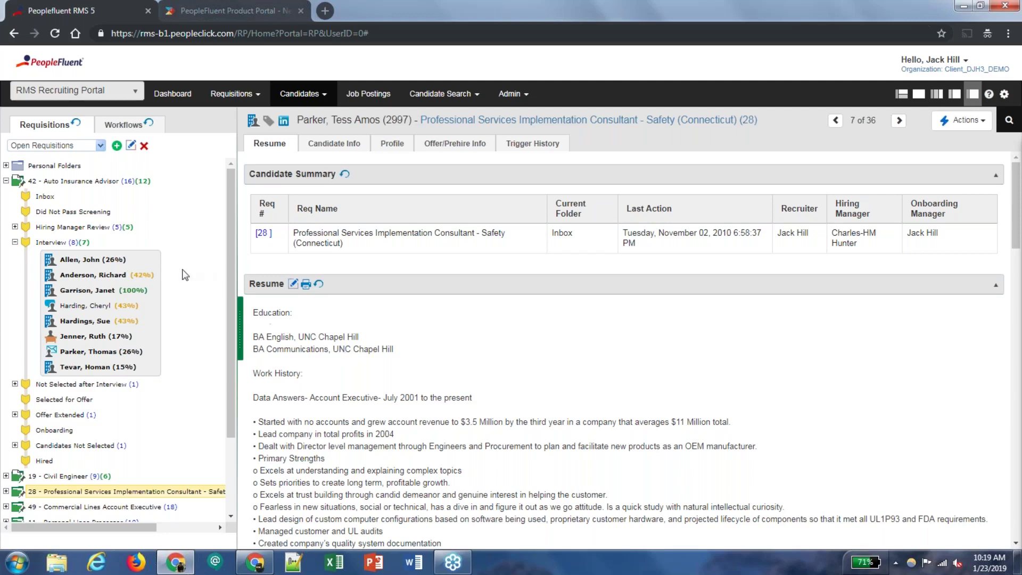
{"action": "left_click", "coordinate": [117, 262]}
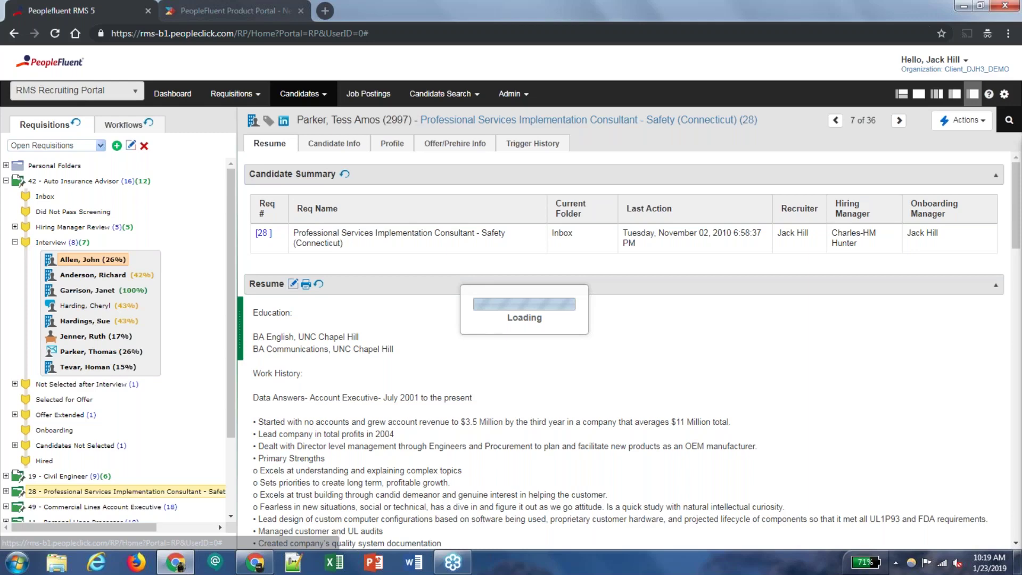
{"action": "right_click", "coordinate": [64, 290]}
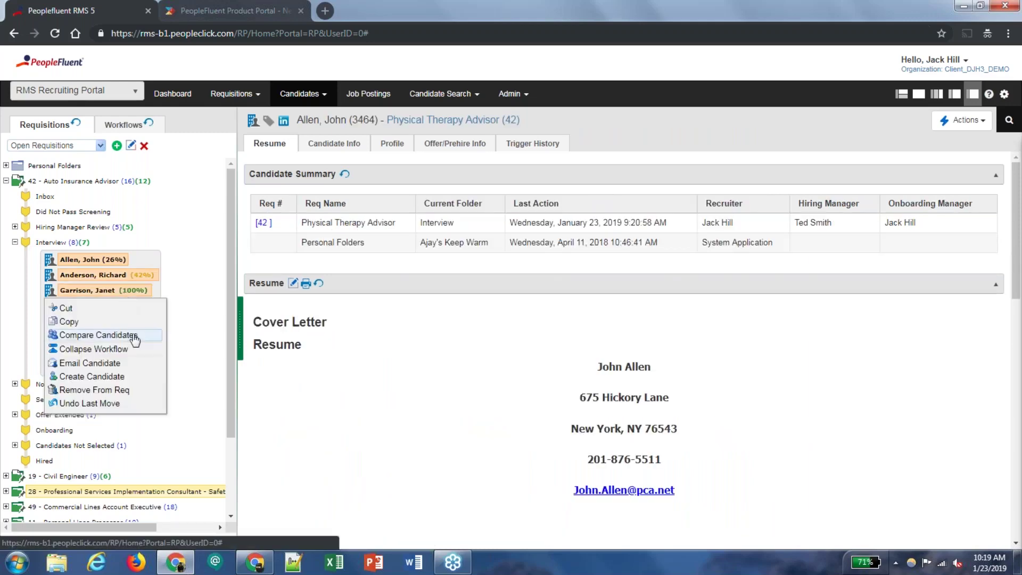
{"action": "left_click", "coordinate": [95, 350]}
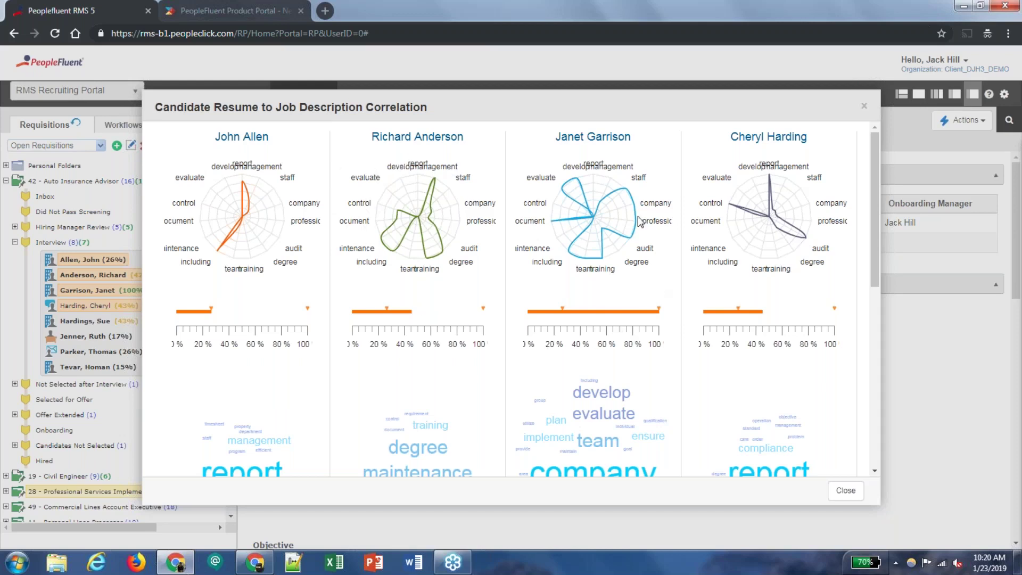
Examine the radar charts, percentage bars and word clouds of the four candidates in the resume to job description correlation.
{"action": "mouse_move", "coordinate": [664, 220]}
{"action": "scroll", "coordinate": [730, 296], "scroll_direction": "down", "scroll_amount": 1}
{"action": "scroll", "coordinate": [731, 296], "scroll_direction": "down", "scroll_amount": 2}
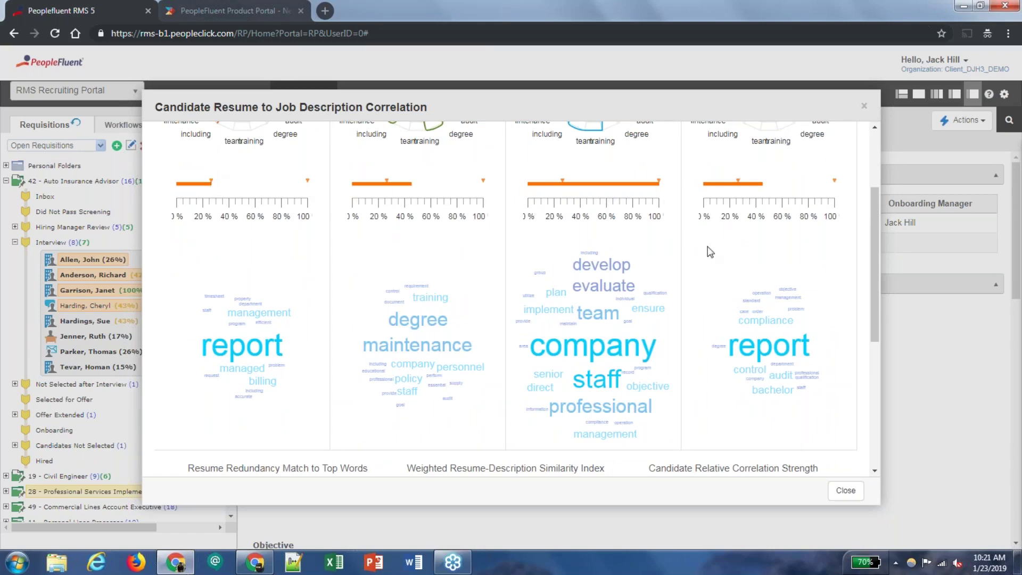
{"action": "scroll", "coordinate": [708, 247], "scroll_direction": "up", "scroll_amount": 3}
{"action": "scroll", "coordinate": [635, 257], "scroll_direction": "down", "scroll_amount": 3}
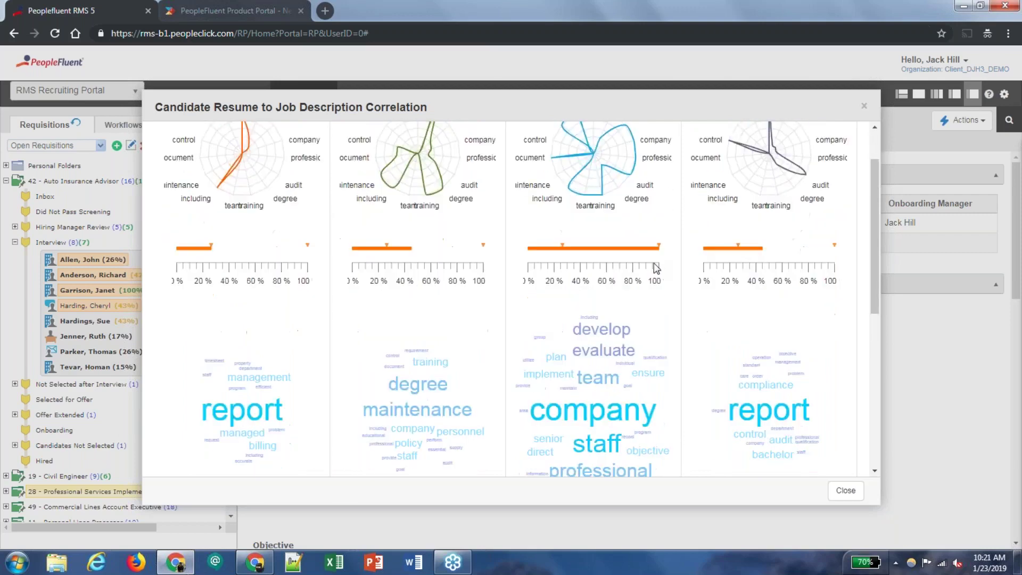